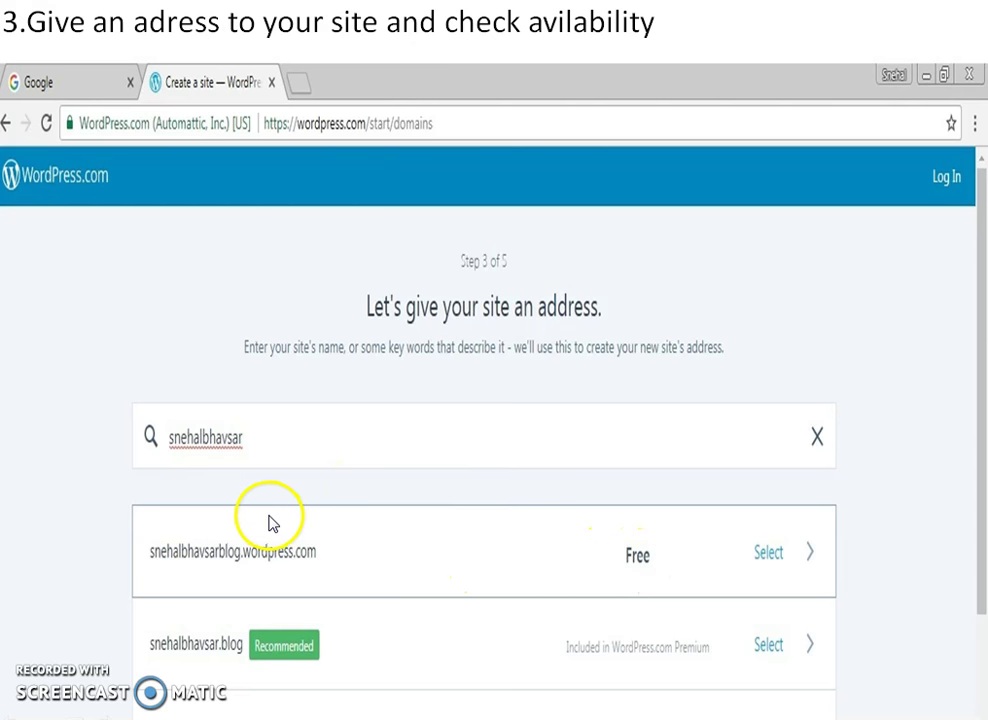
Pick the free .wordpress.com address from the suggestions
left_click(656, 576)
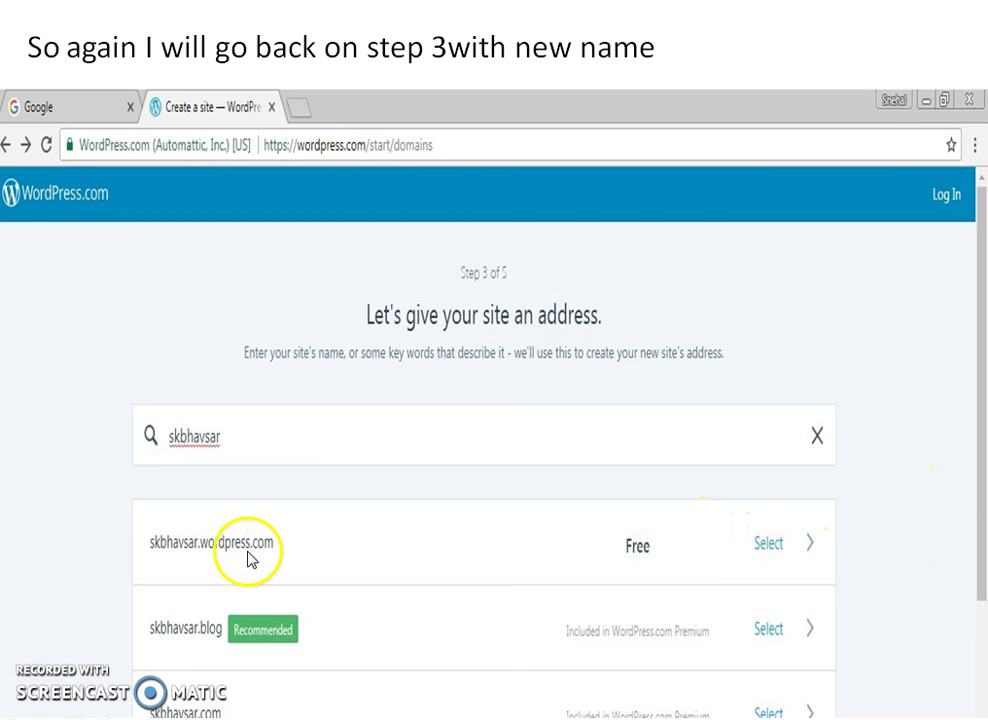
Claim skbhavsar.wordpress.com as the free site address
left_click(776, 560)
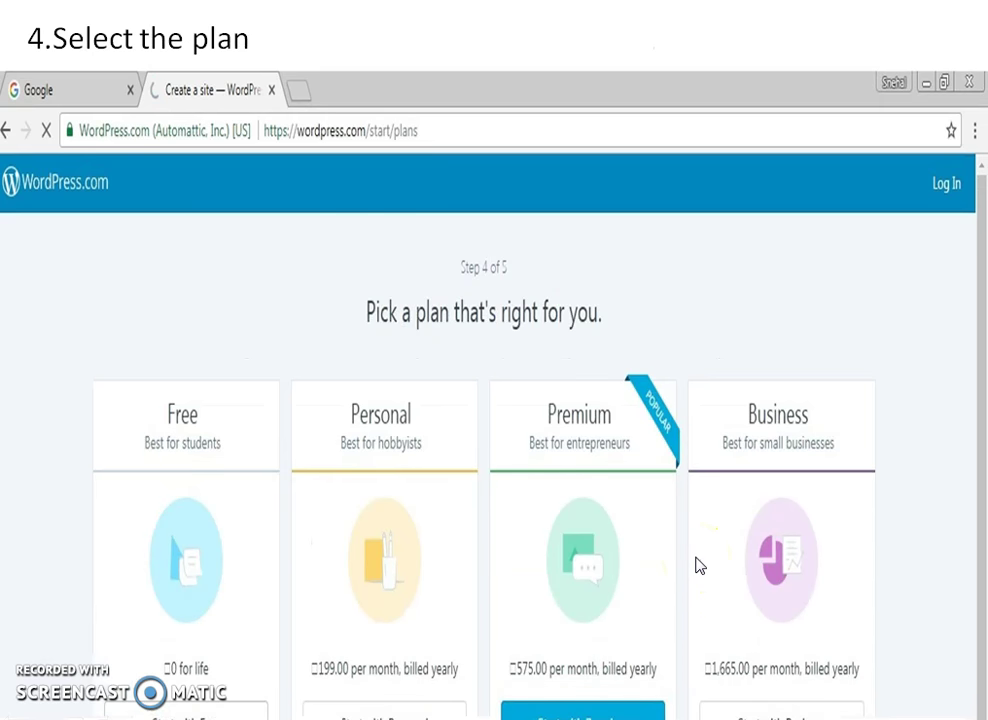